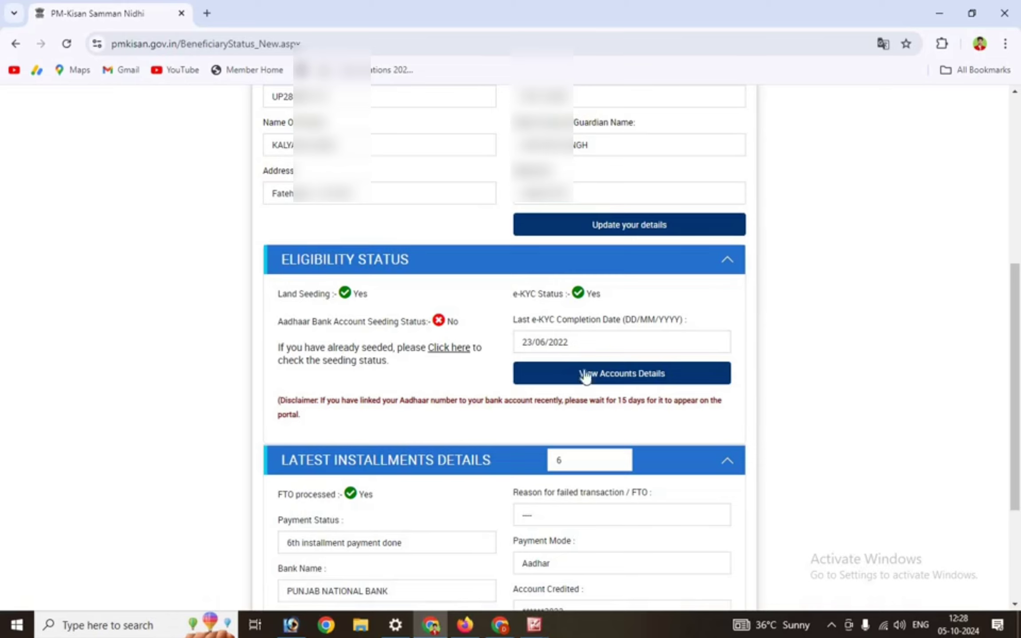
Review the beneficiary's account details: Aadhaar seeding shows No, payments go to Punjab National Bank
left_click(612, 382)
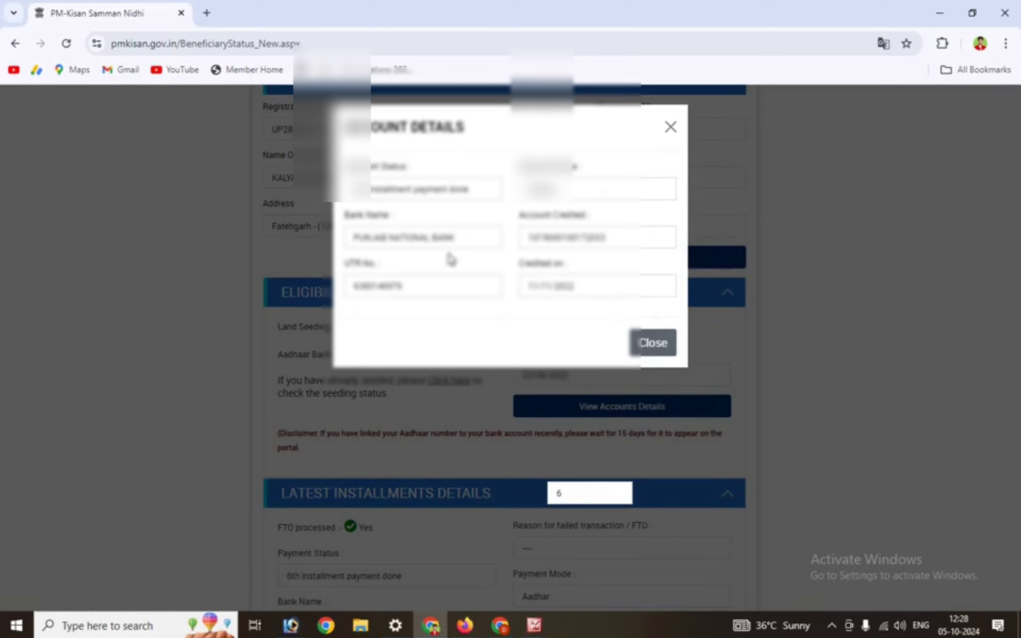
left_click(612, 382)
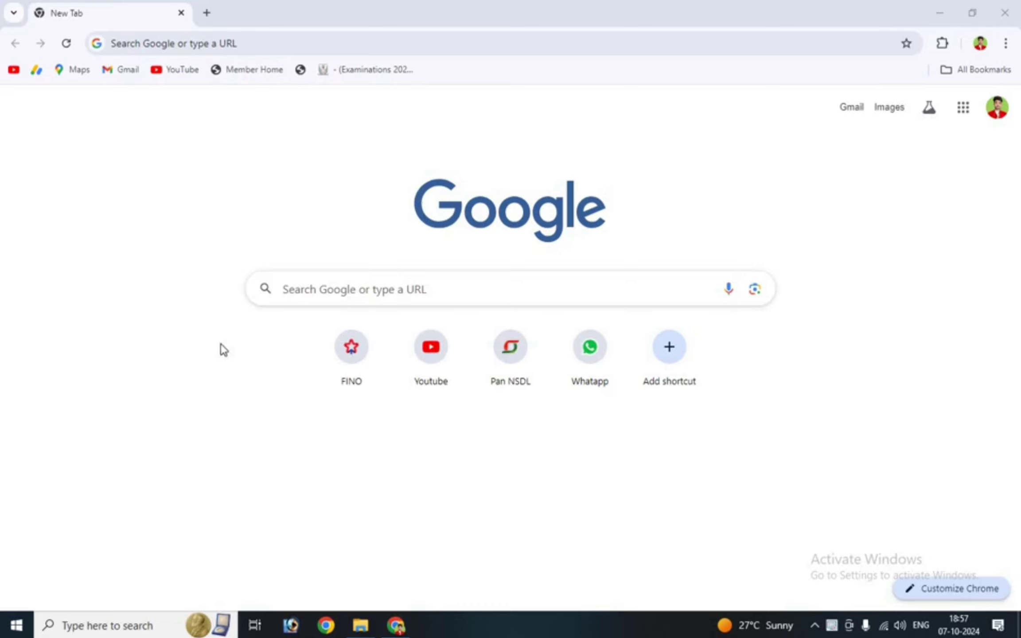
Search Google for 'NPCI' to reach the npci.org.in site
left_click(307, 291)
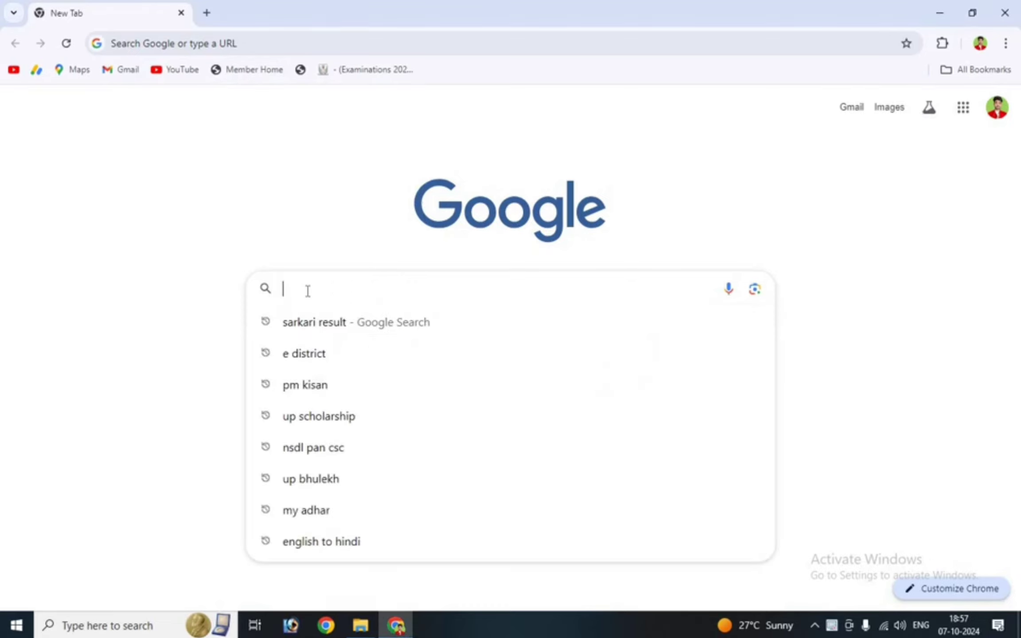
type("NPCI")
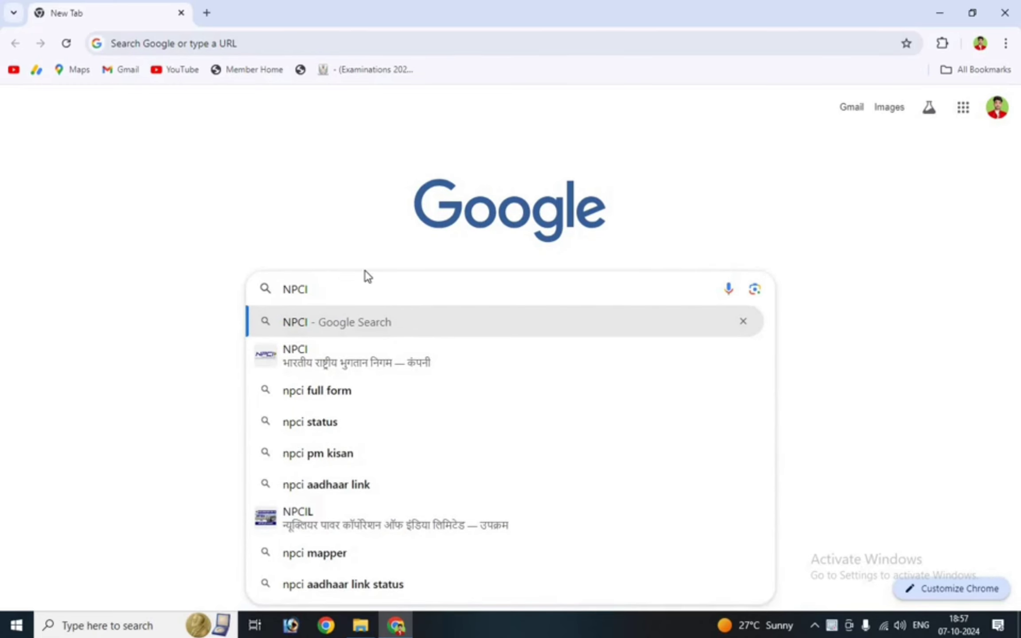
key("Return")
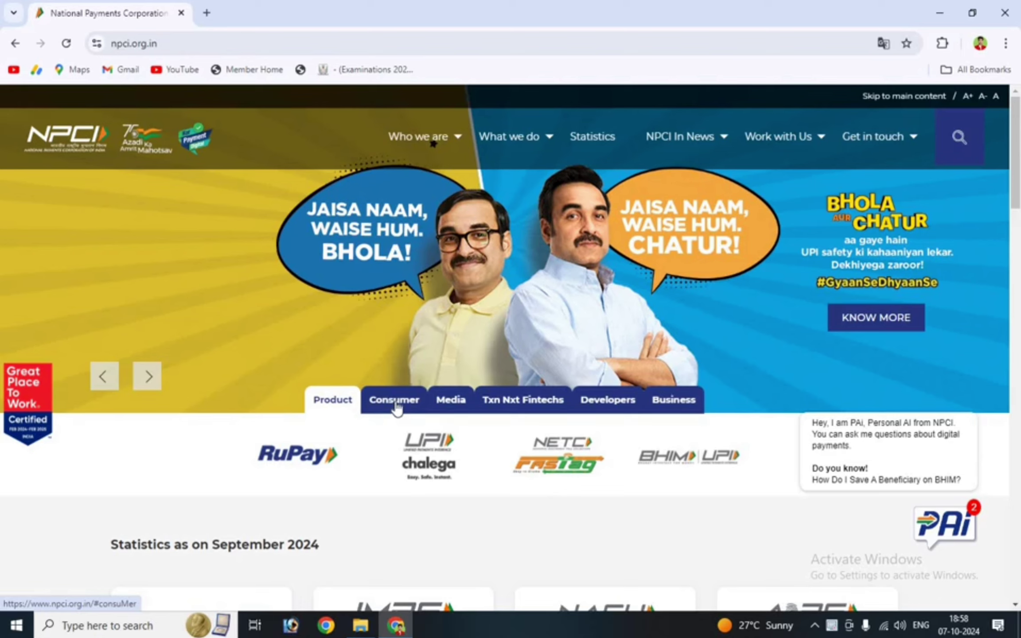
Open the Bharat Aadhaar Seeding Enabler (BASE) service from NPCI's Consumer section
left_click(396, 405)
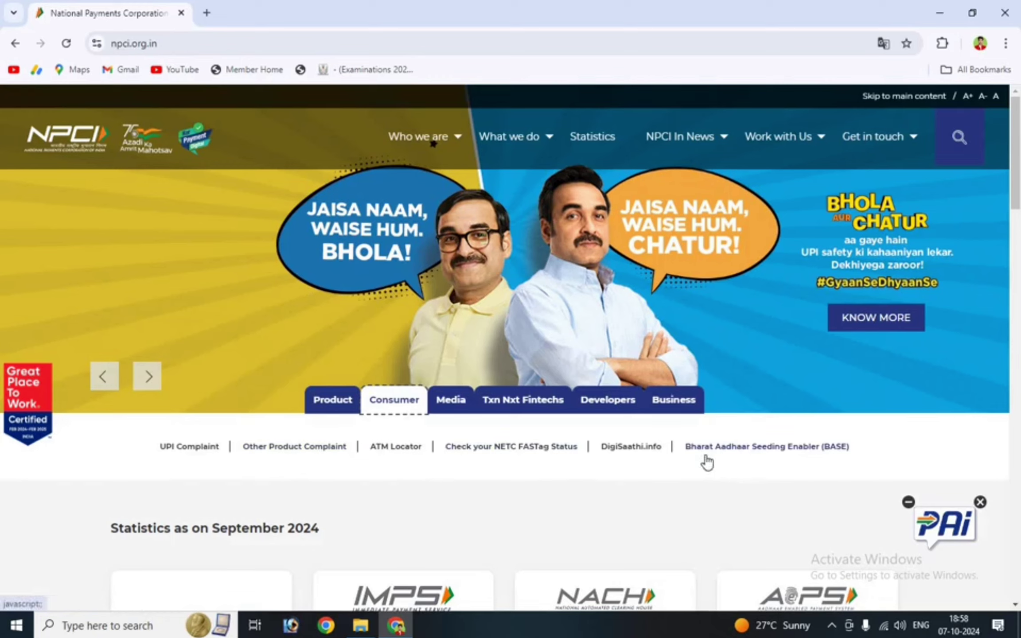
left_click(797, 450)
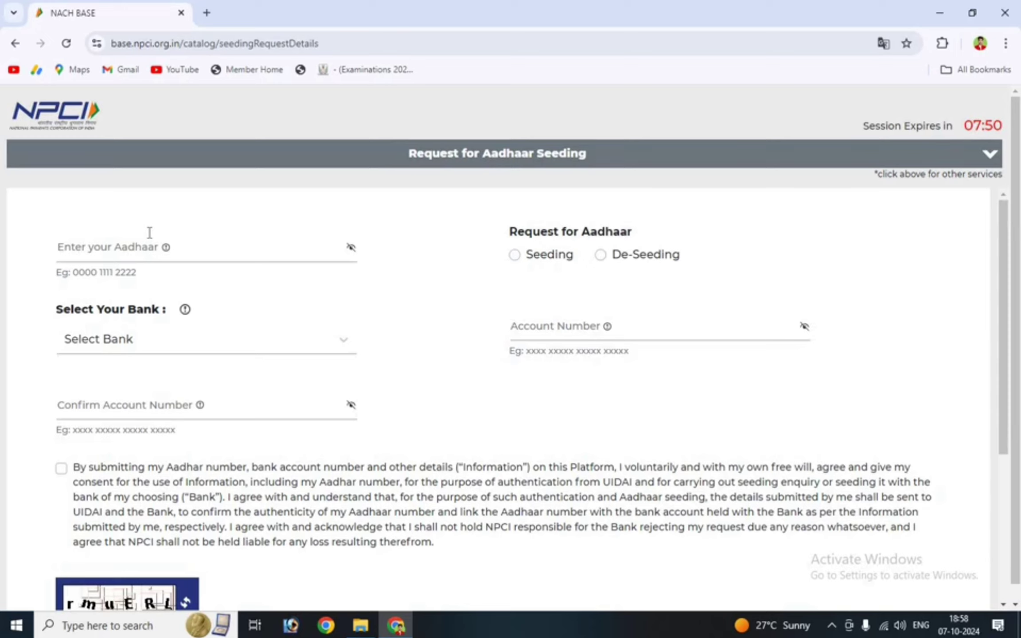
Enter the beneficiary's Aadhaar number in the seeding form
left_click(85, 251)
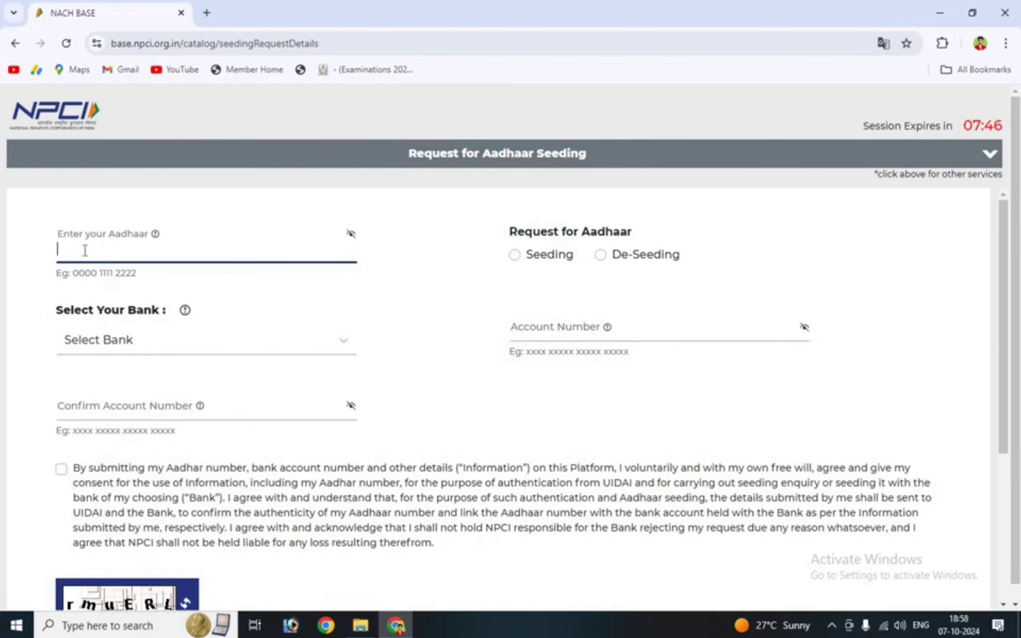
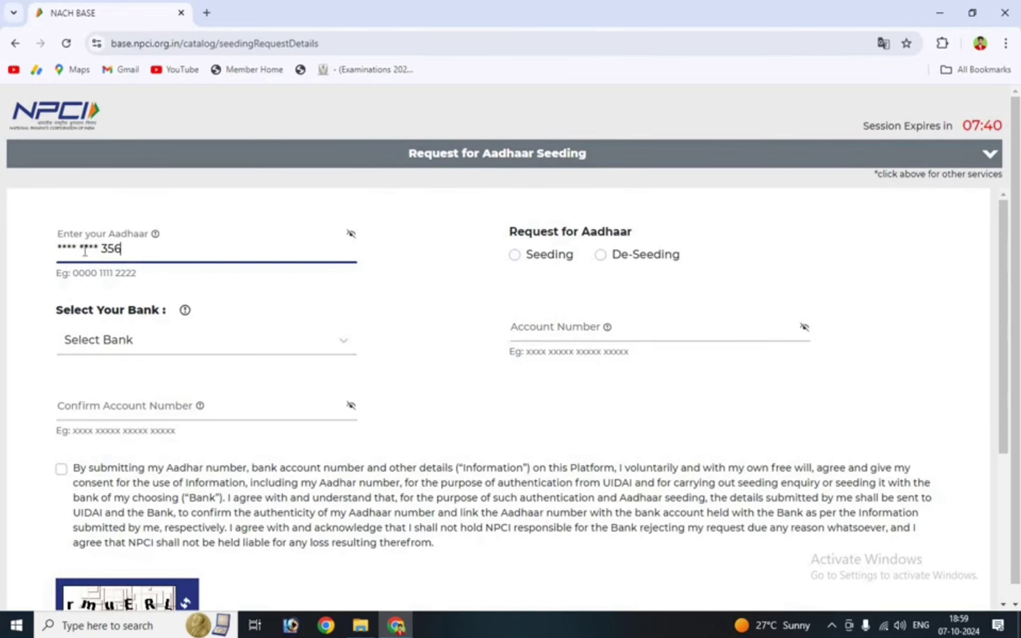
left_click(404, 261)
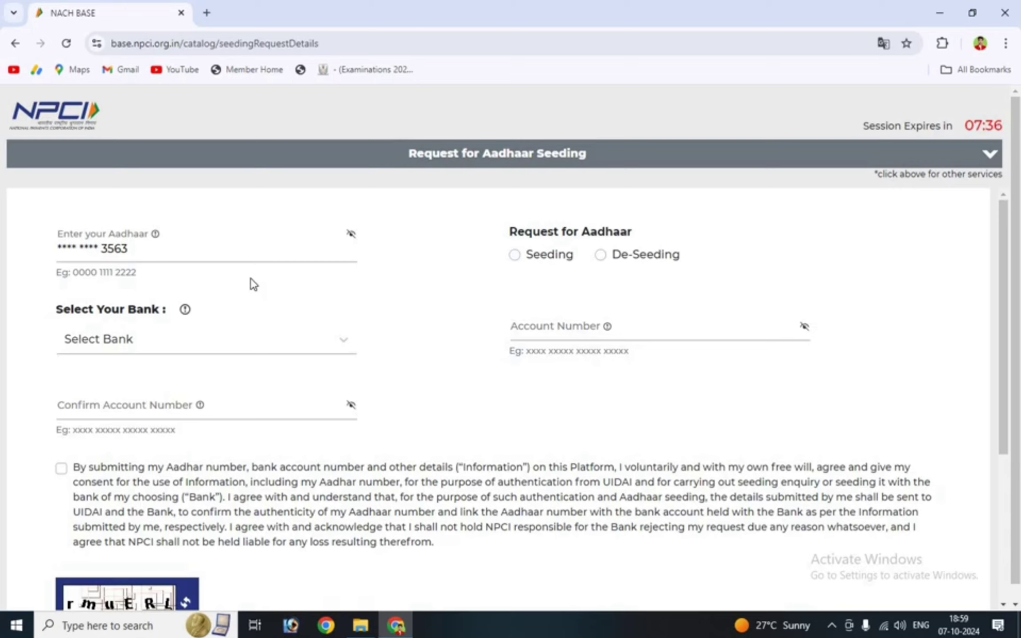
Choose PUNJAB NATIONAL BANK from the Select Bank list
left_click(310, 340)
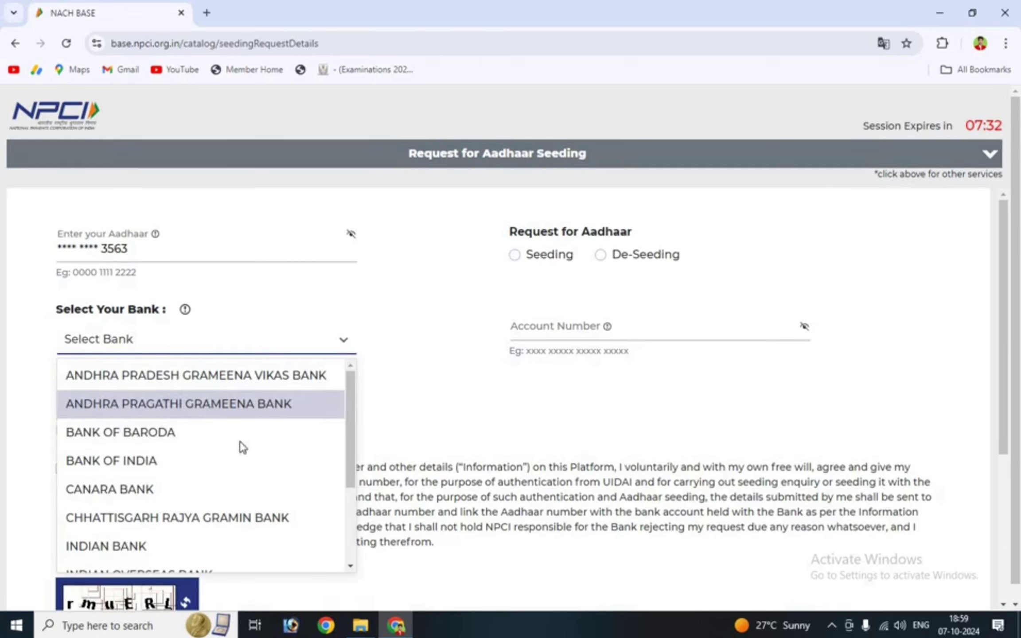
scroll(209, 419, "down", 2)
scroll(208, 418, "down", 2)
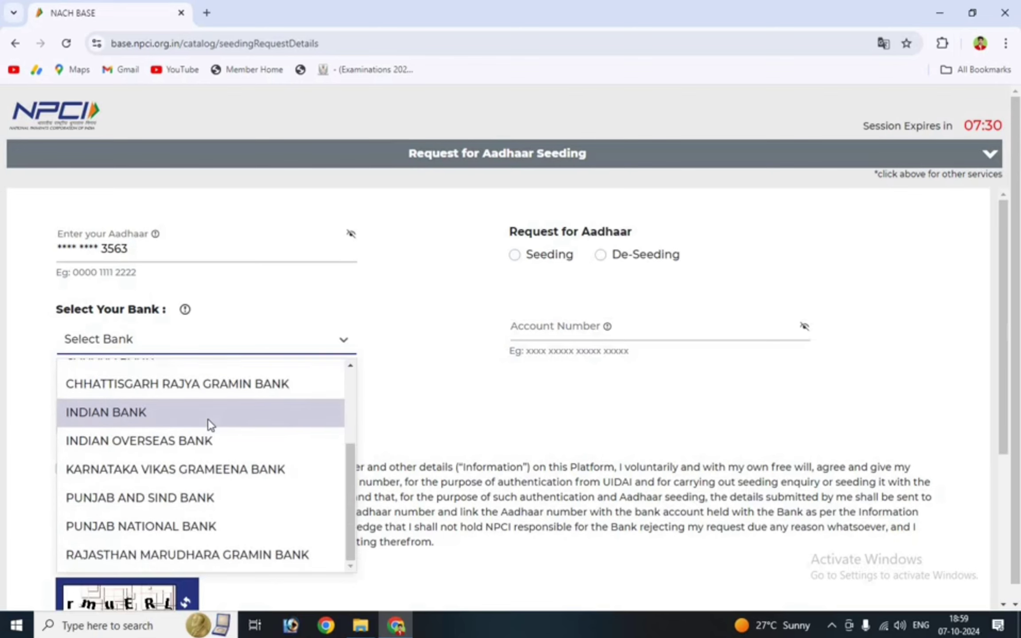
left_click(145, 532)
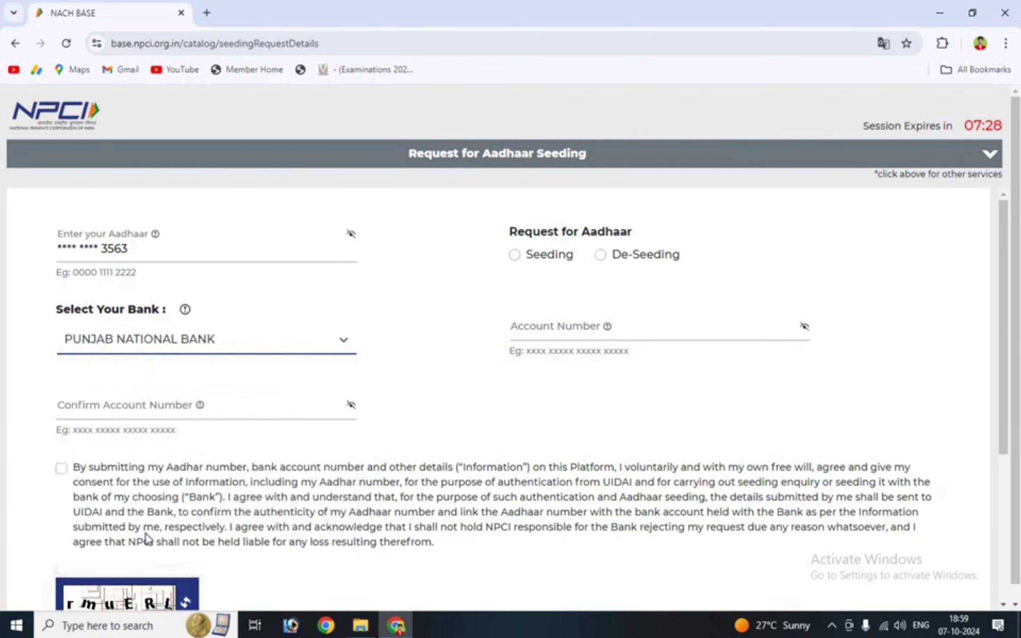
left_click(414, 340)
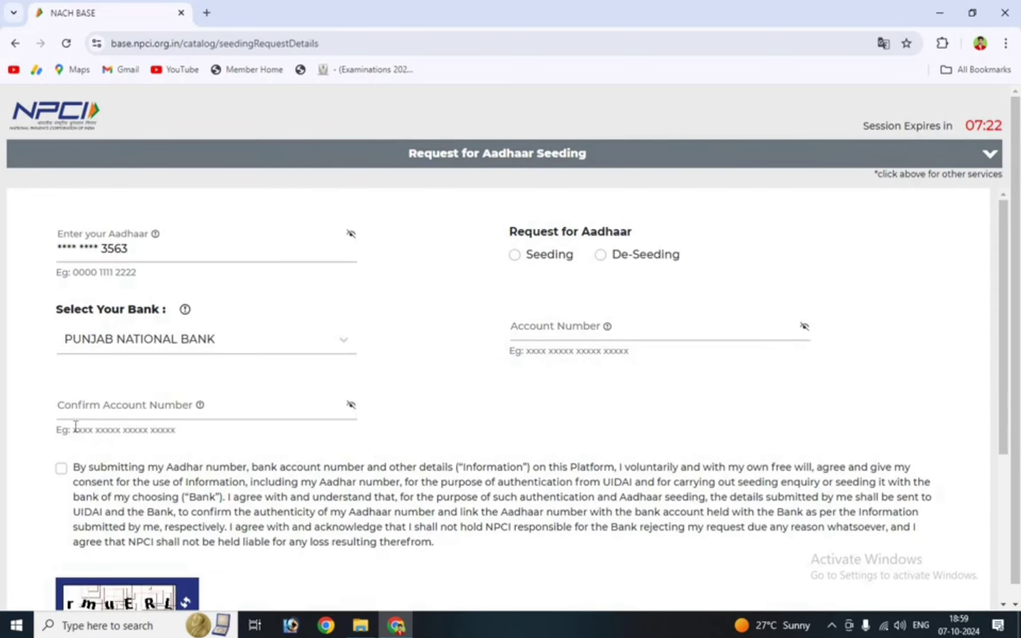
Select Aadhaar seeding with Fresh Seeding type and enter the bank account number
left_click(515, 256)
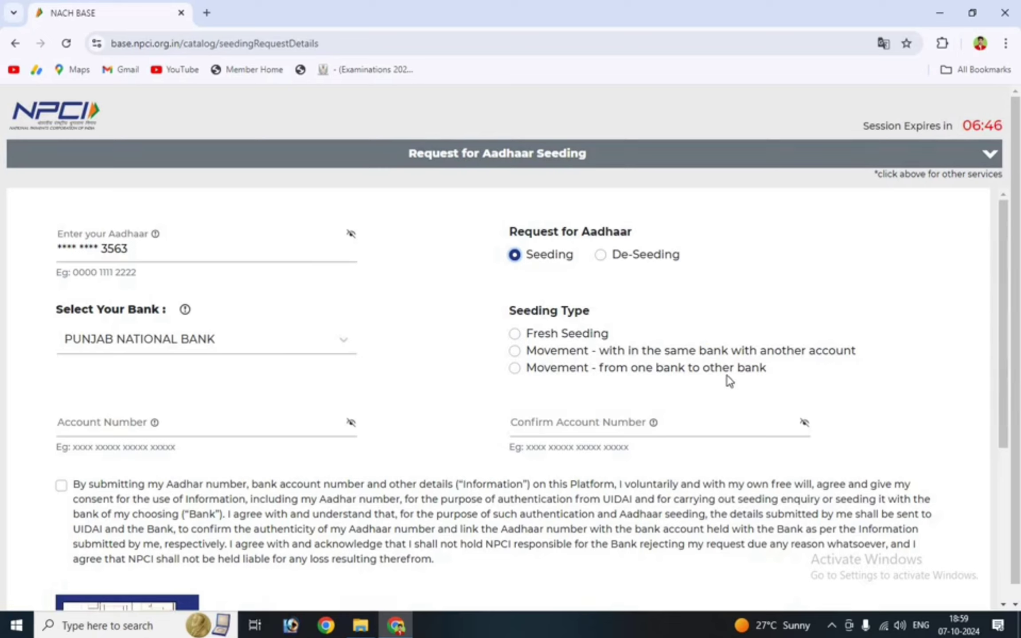
left_click(516, 334)
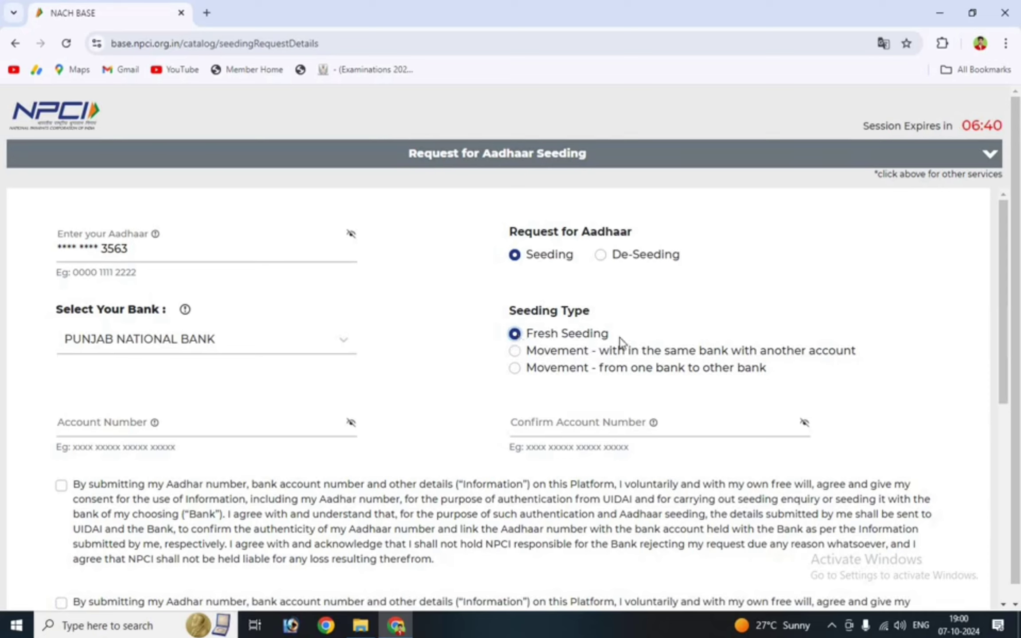
left_click(105, 430)
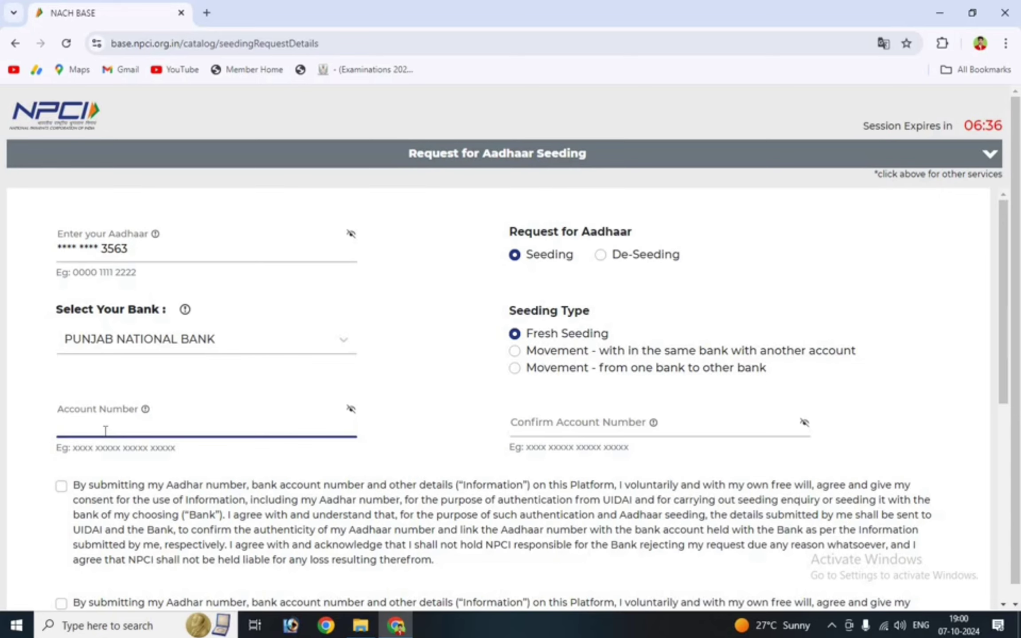
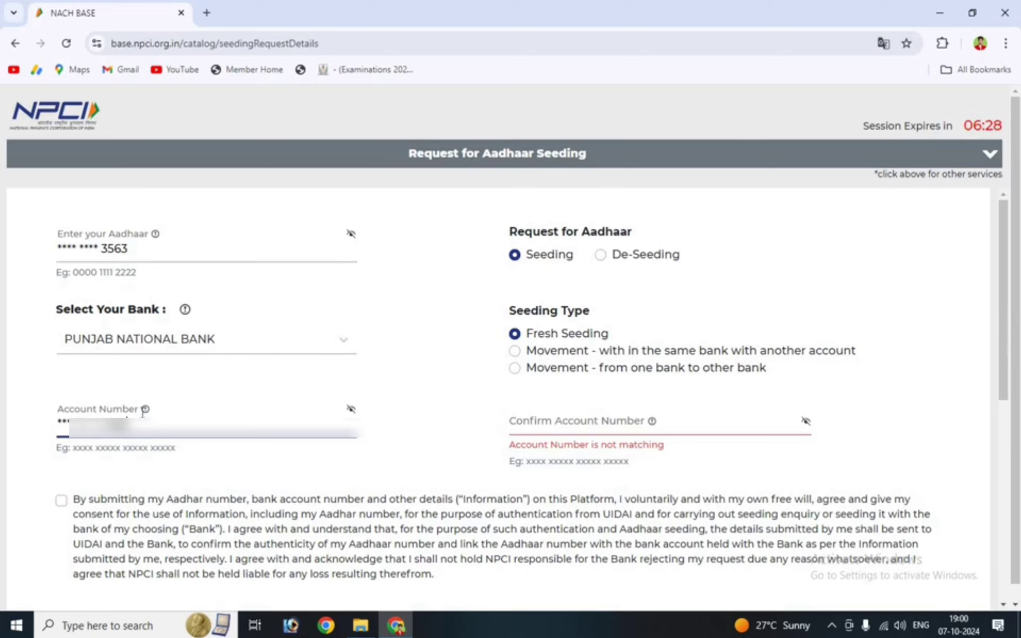
left_click(169, 461)
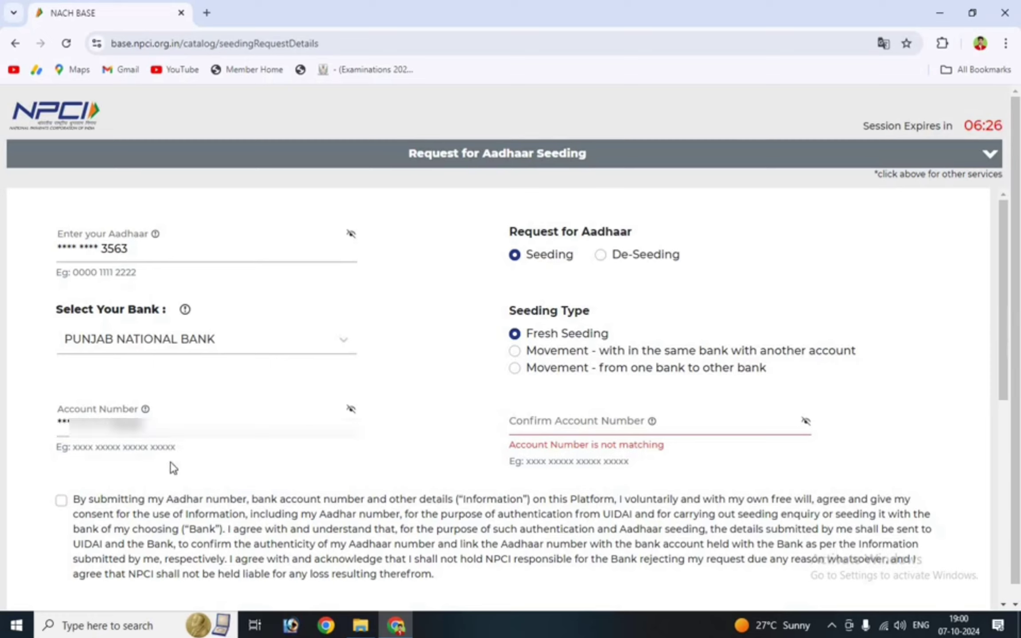
Re-enter the bank account number in the Confirm Account Number field
left_click(542, 420)
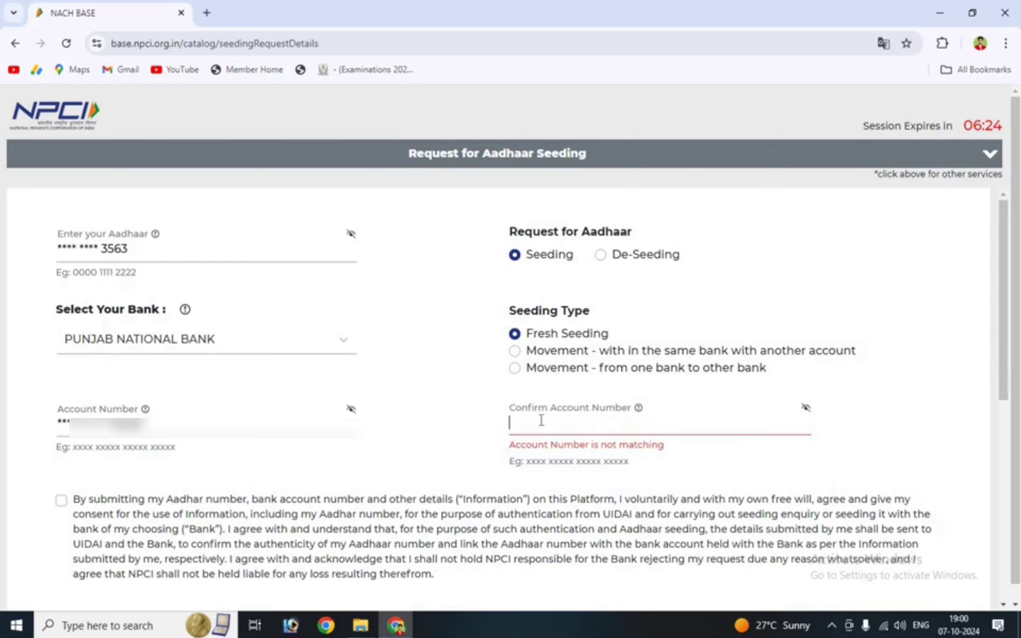
key("ctrl+v")
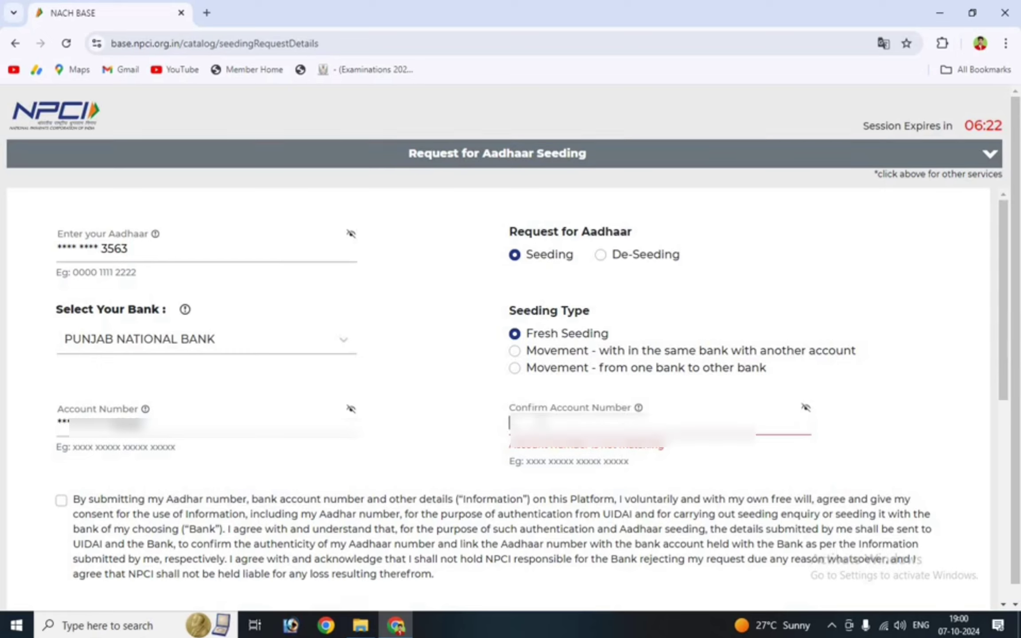
type("1234567890")
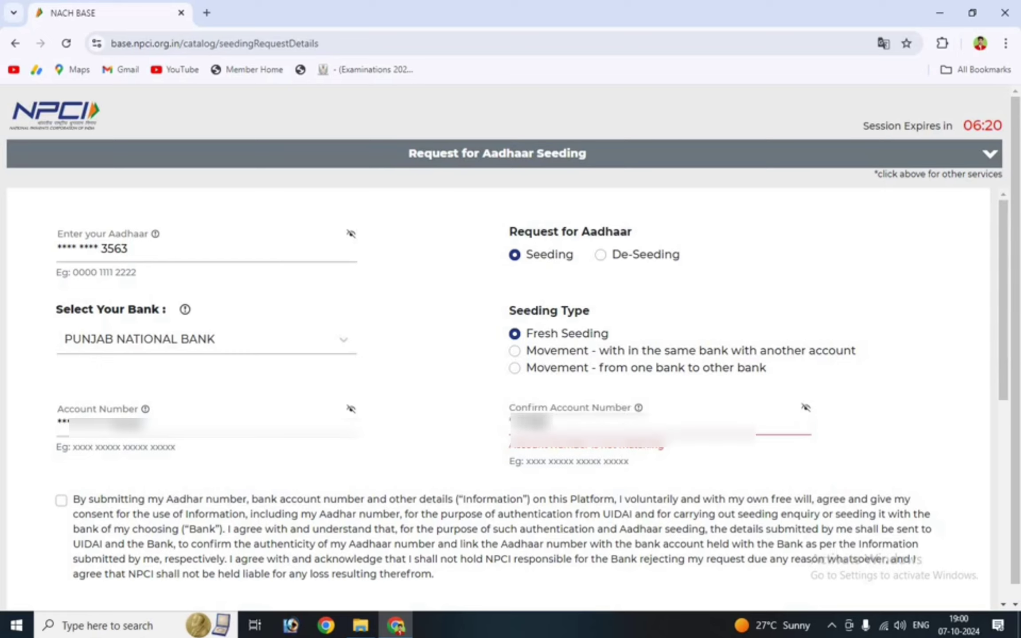
type("1234")
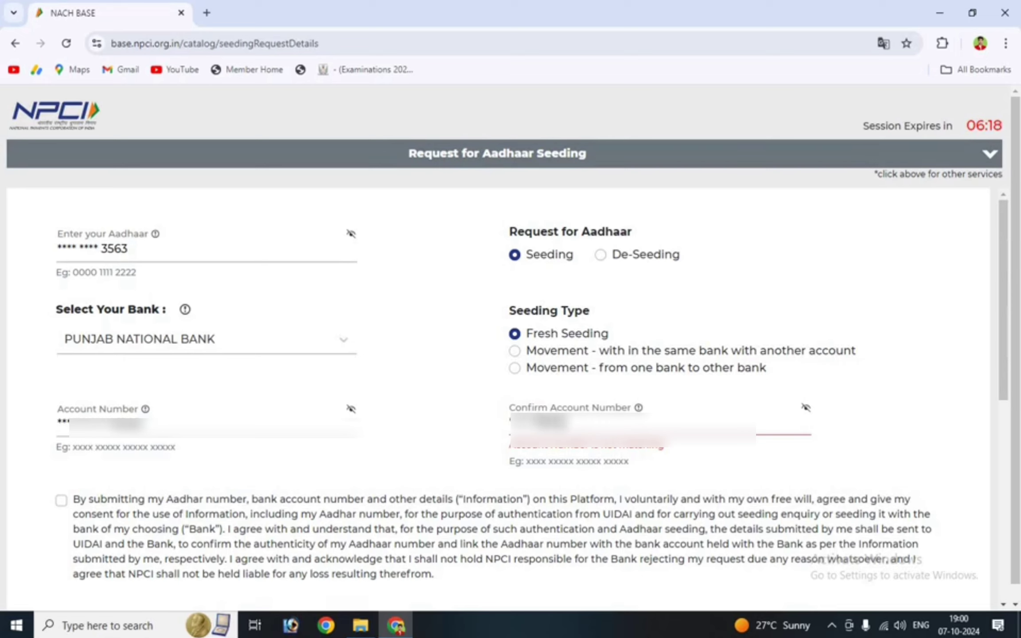
type("5678")
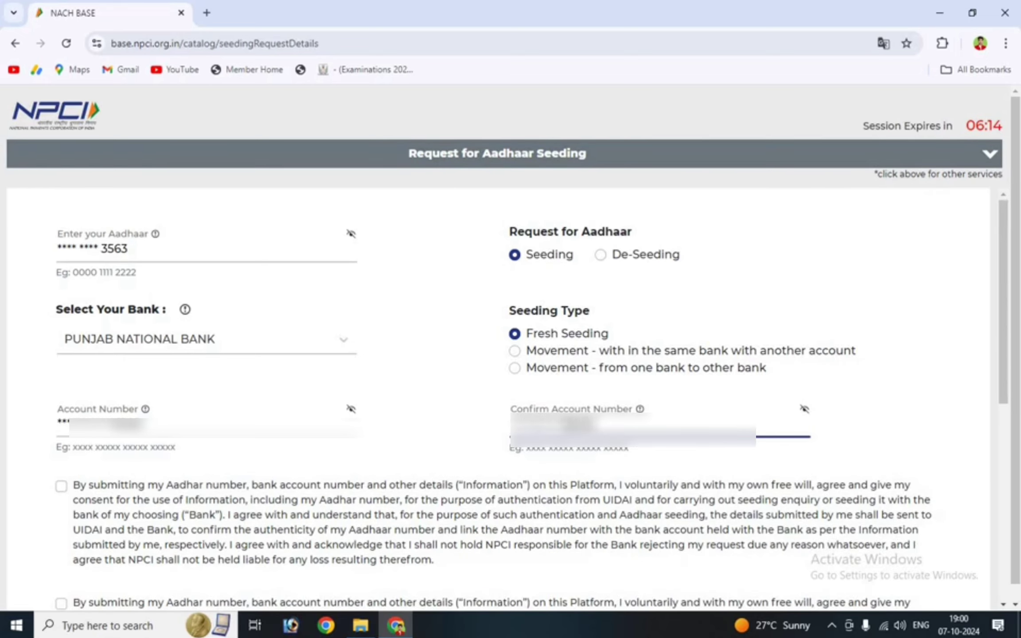
Tick both consent declarations on the seeding form
left_click(463, 463)
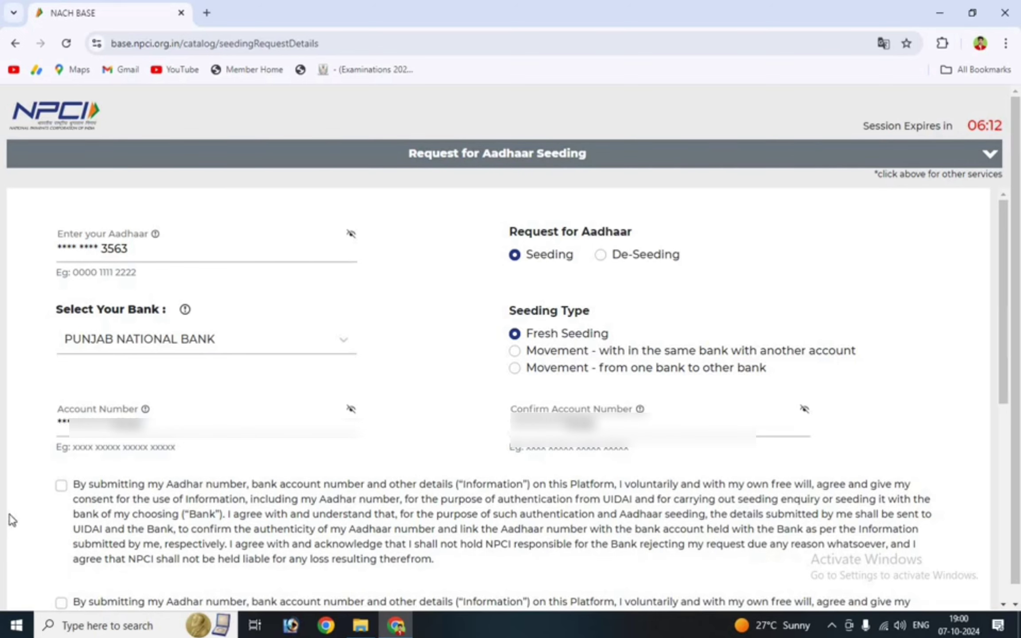
left_click(62, 486)
scroll(136, 502, "down", 4)
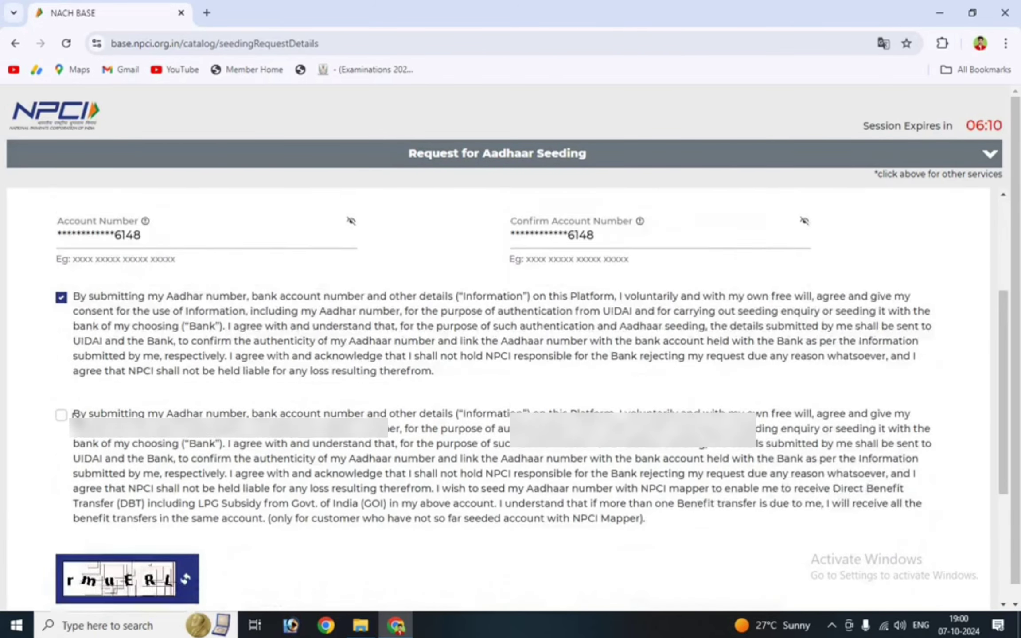
left_click(62, 391)
scroll(185, 440, "down", 1)
scroll(185, 440, "down", 2)
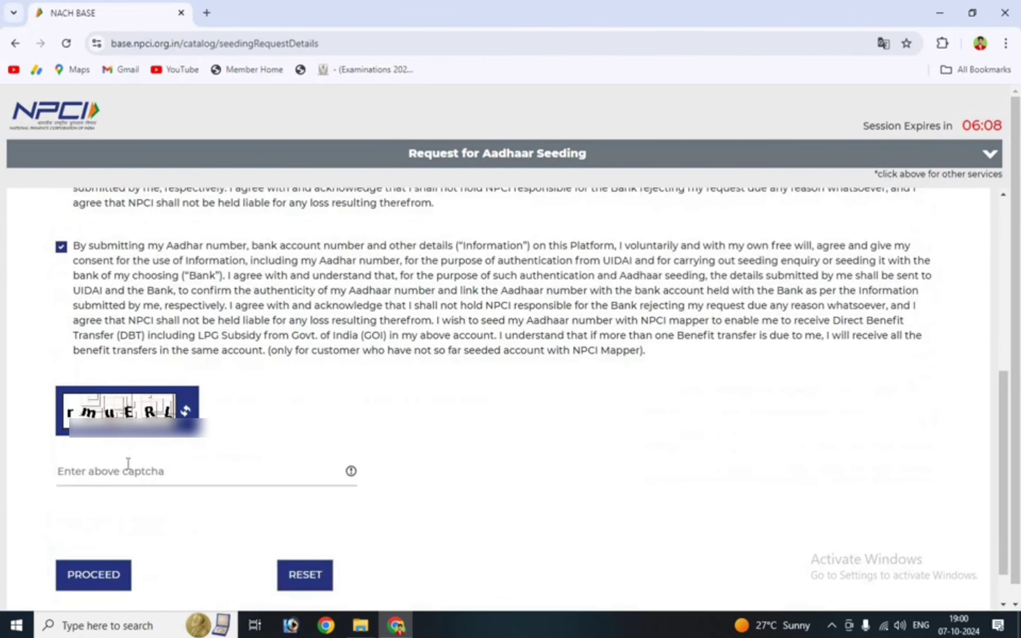
Fill in the captcha characters shown on the form
left_click(95, 473)
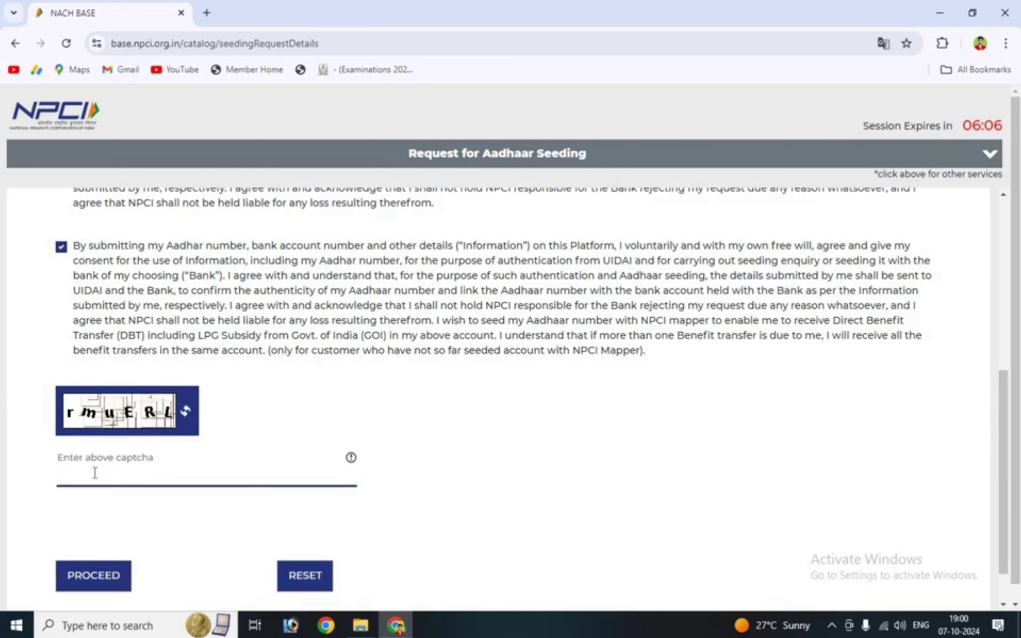
type("rmu")
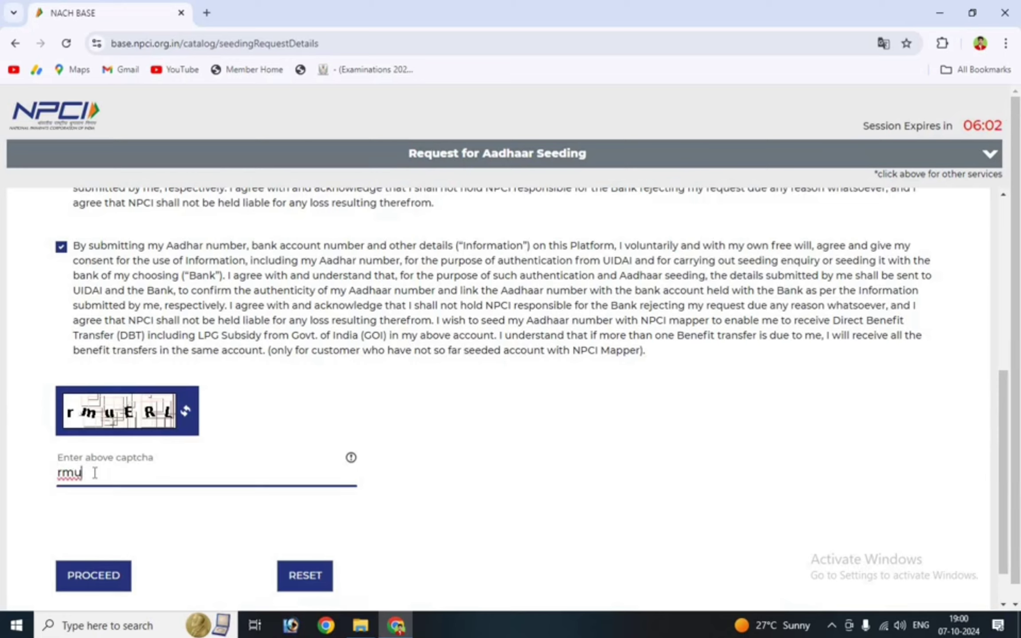
type("ERL")
scroll(339, 451, "down", 1)
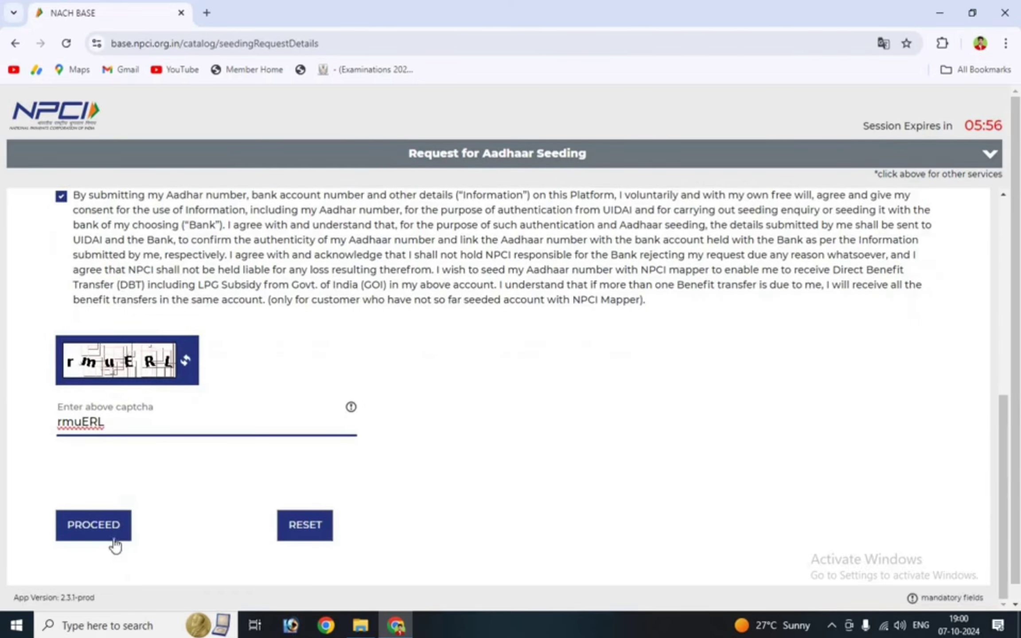
Submit the seeding request with PROCEED and accept the Terms and Conditions
left_click(103, 534)
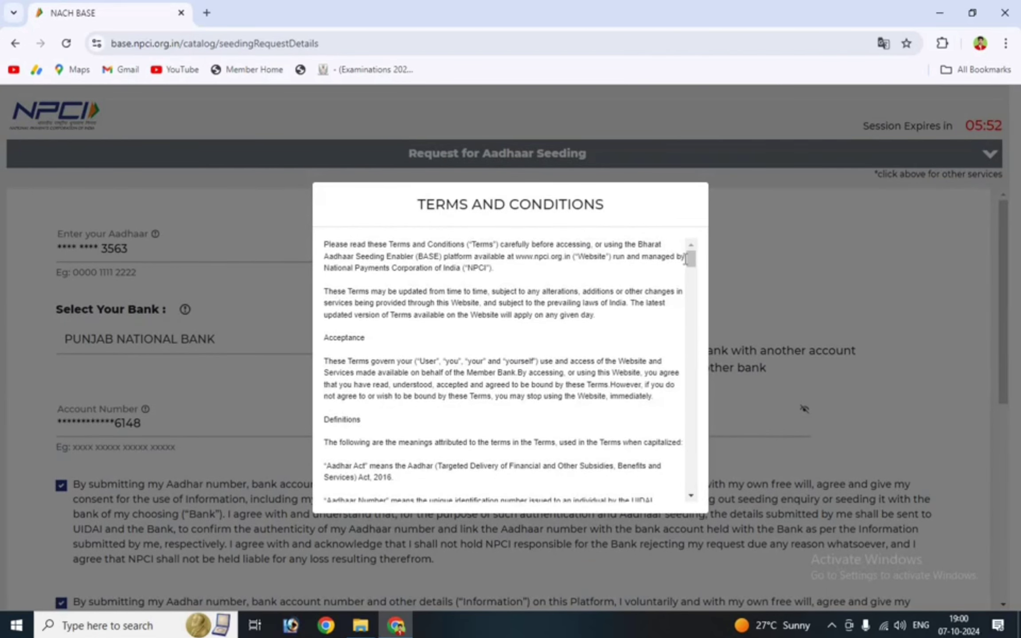
left_click_drag(689, 265, 691, 490)
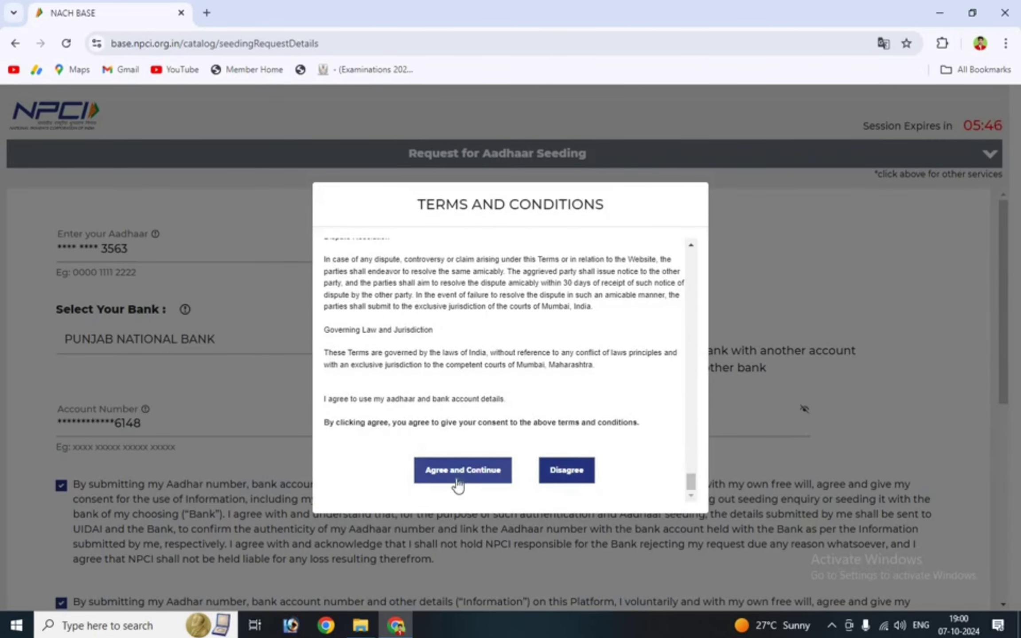
left_click(471, 478)
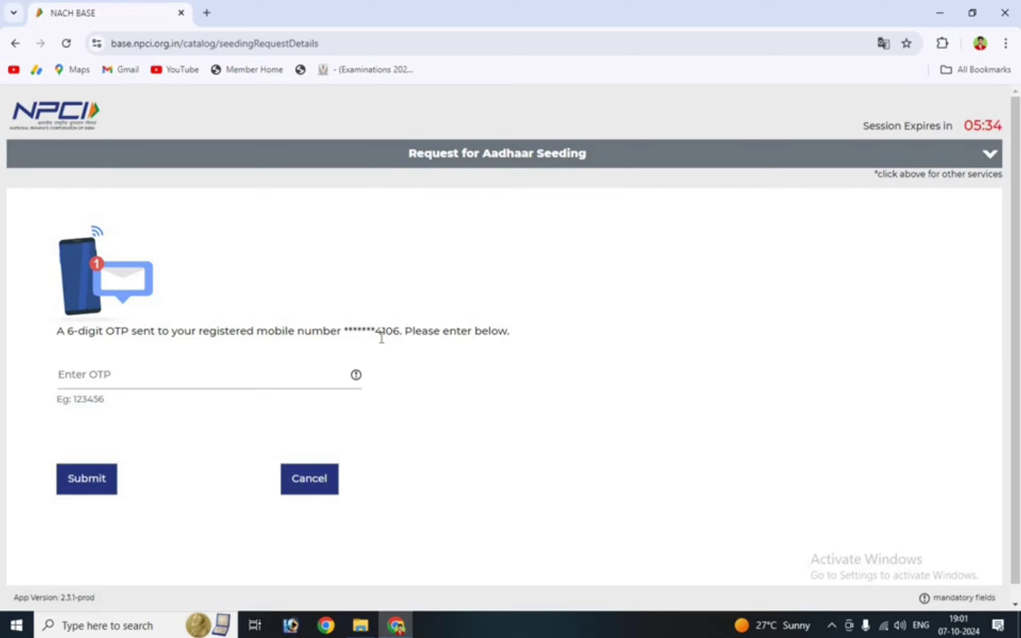
Submit the received OTP and decline Chrome's offer to save it as a password
left_click(116, 388)
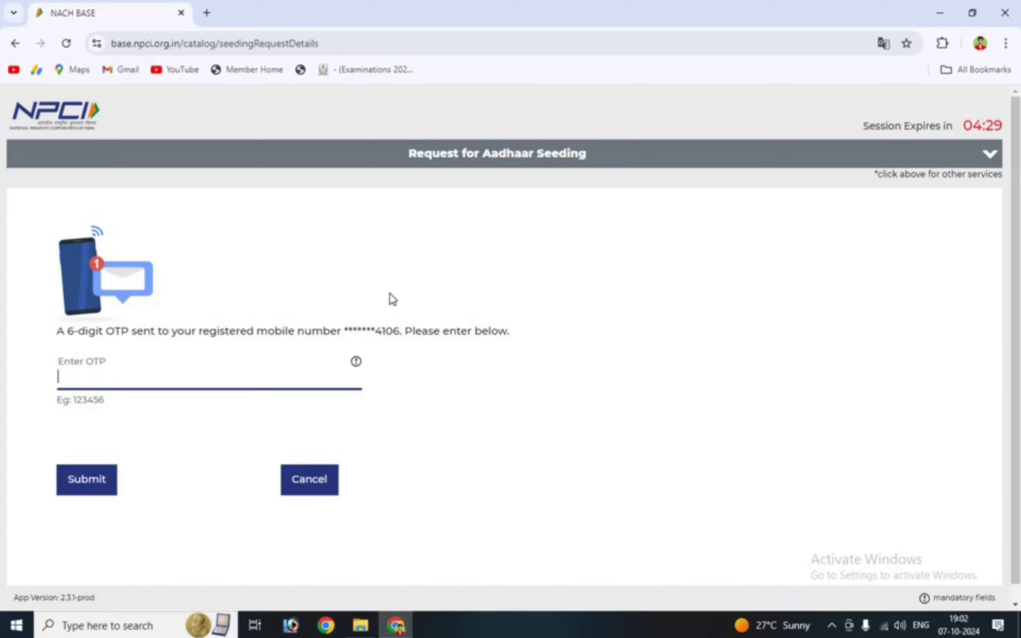
type("•••")
left_click(105, 484)
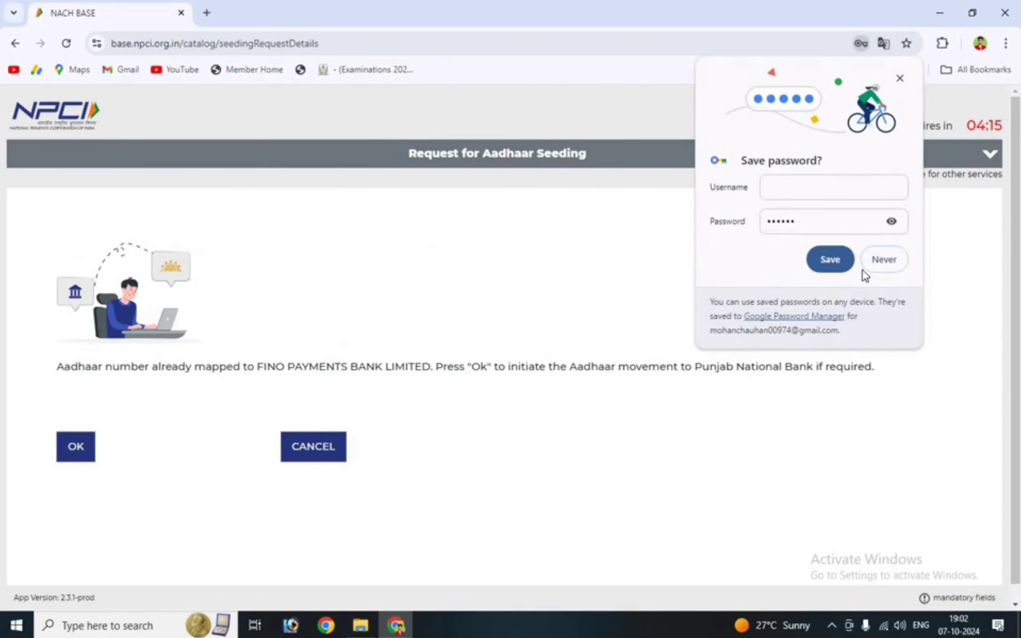
left_click(884, 260)
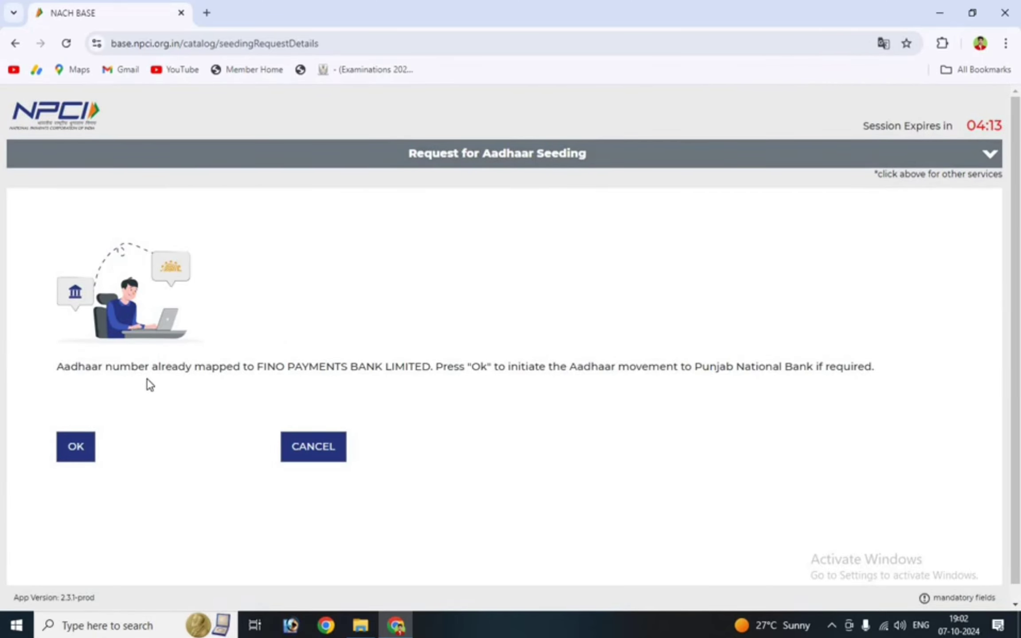